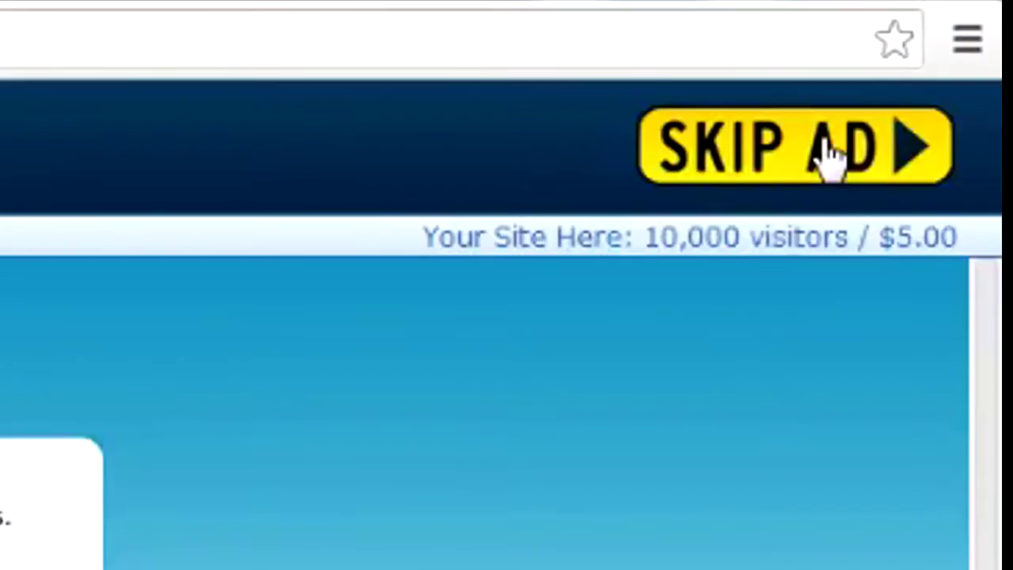
Step: Download and keep the Forge 1.7.2-10.12.0.1047 installer, open it and run the client installation
click(827, 154)
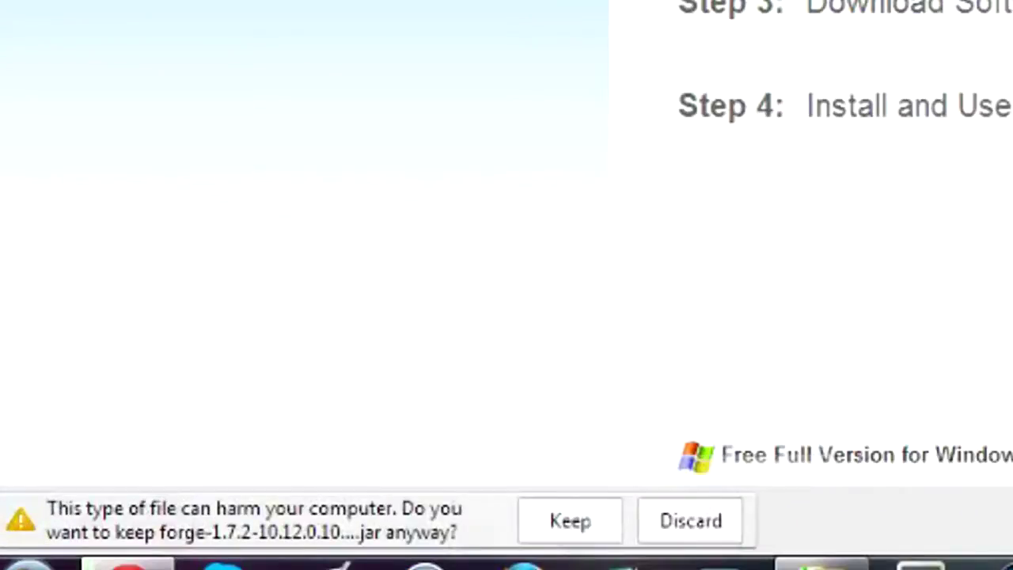
click(563, 529)
click(447, 532)
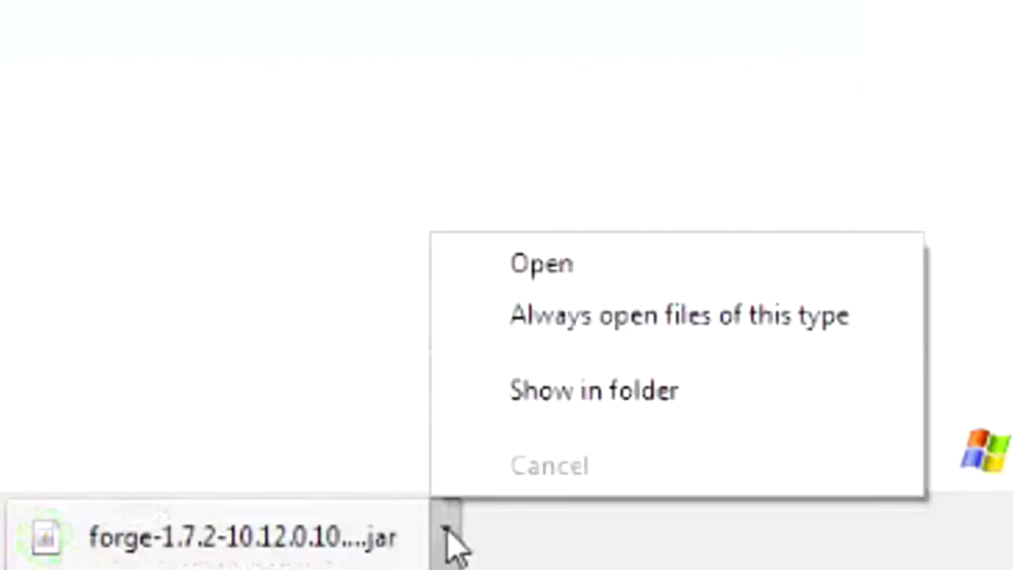
click(554, 282)
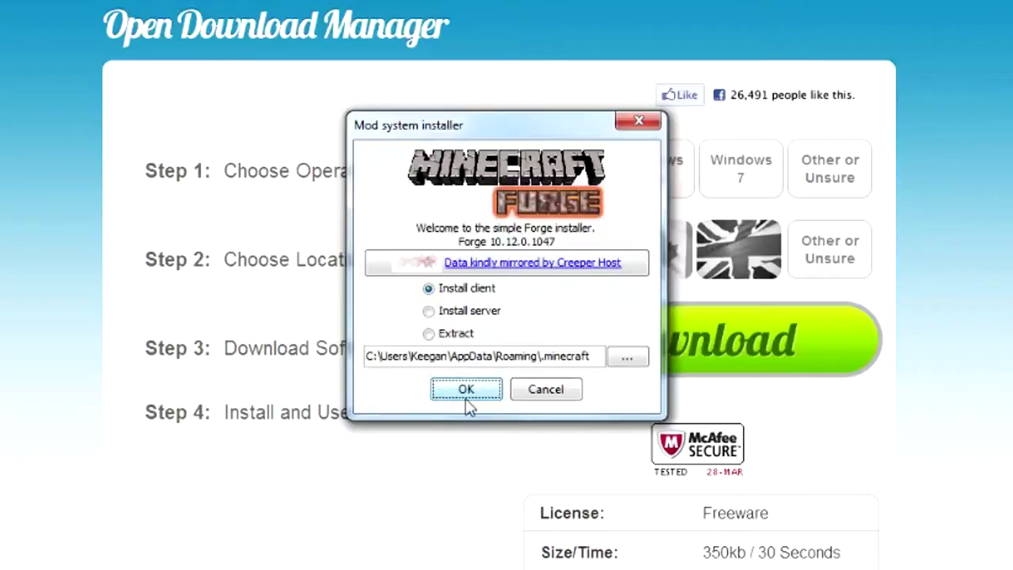
click(466, 390)
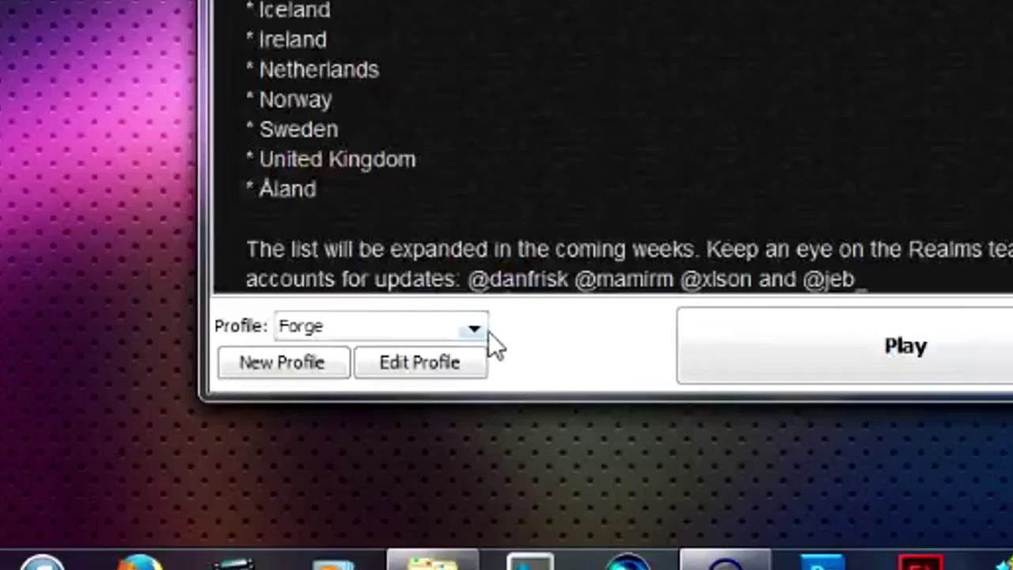
Step: Set the launcher's Forge profile to use version release 1.7.2-Forge10.12.0.1047 and save the profile
click(350, 458)
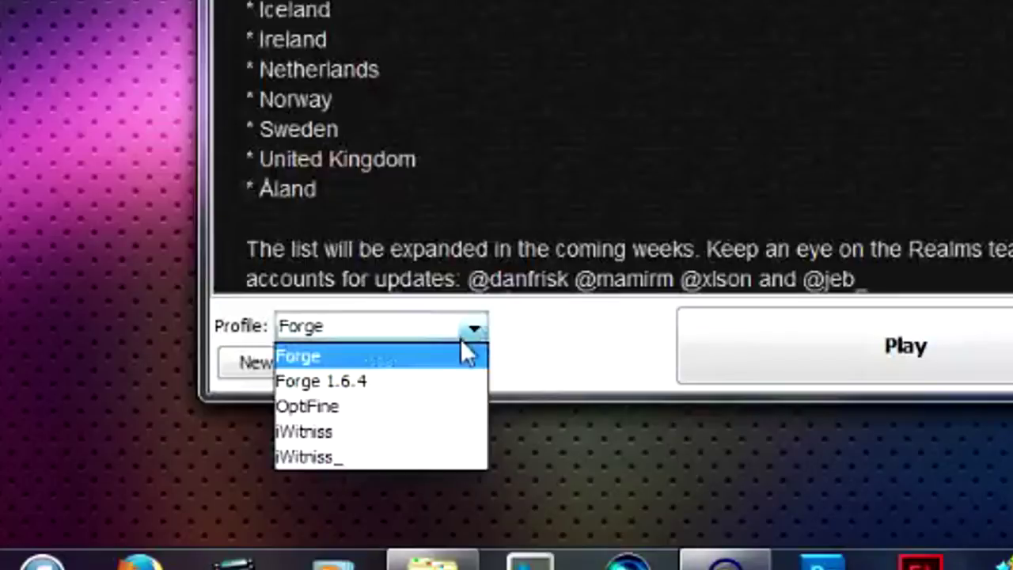
click(346, 462)
click(451, 364)
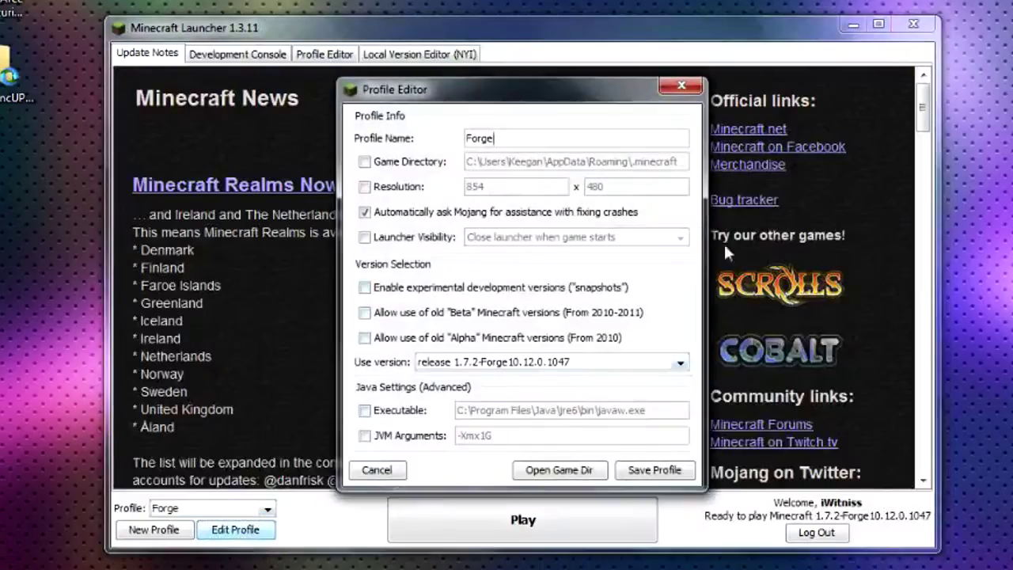
click(619, 365)
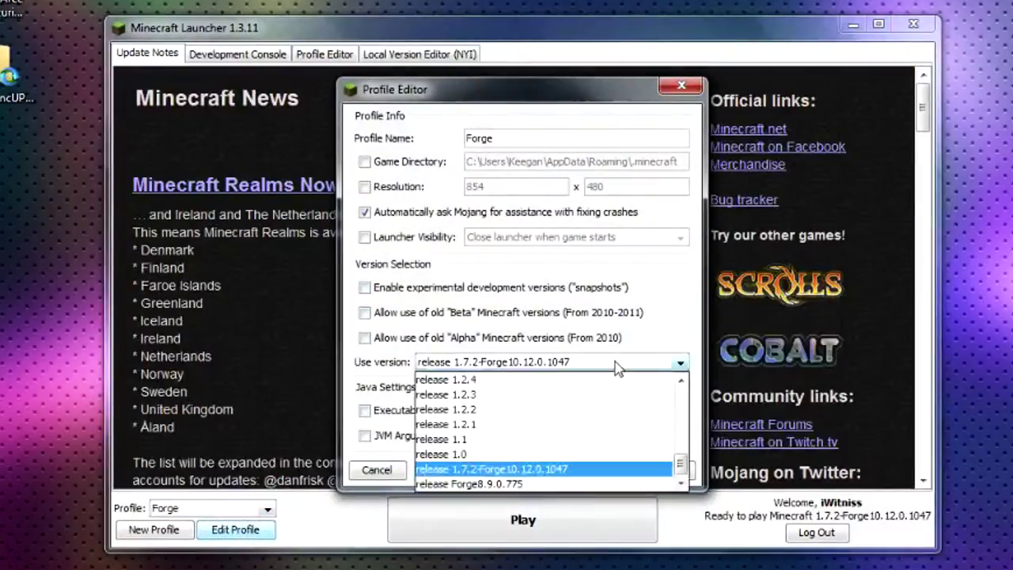
click(547, 470)
click(650, 470)
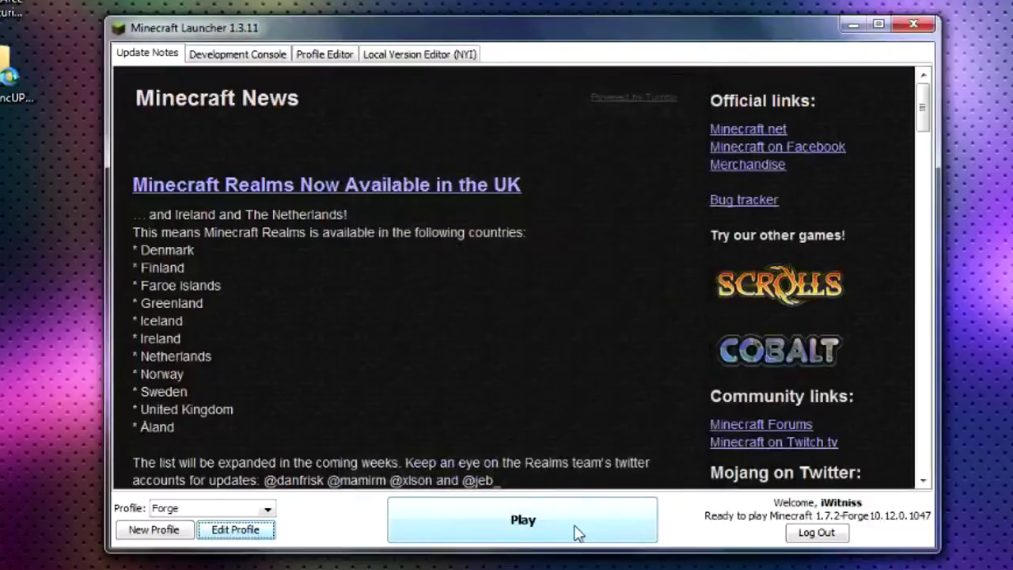
Step: Launch Minecraft with the Forge profile, review the loaded mods in the mod list and close the game
click(576, 533)
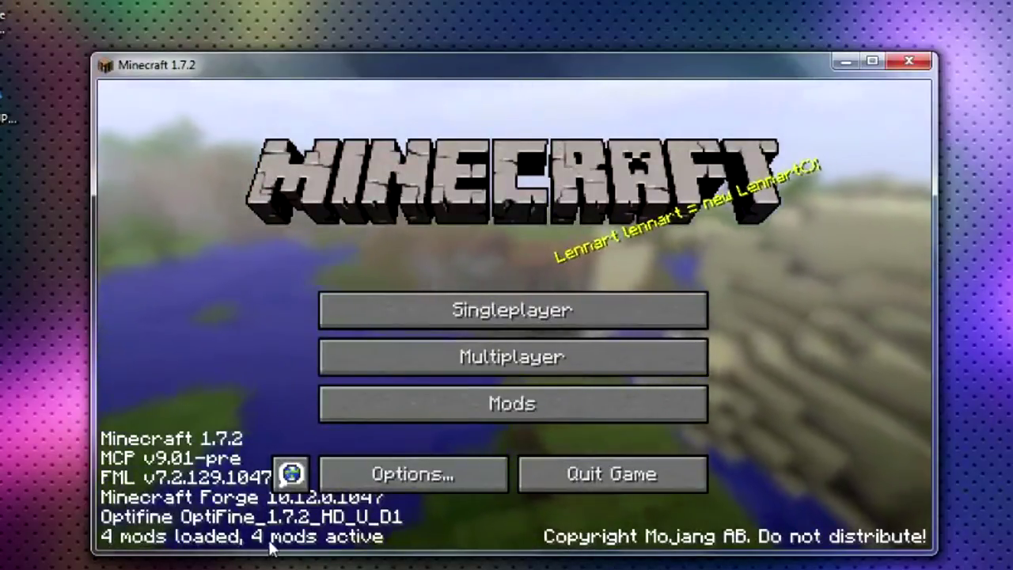
click(470, 410)
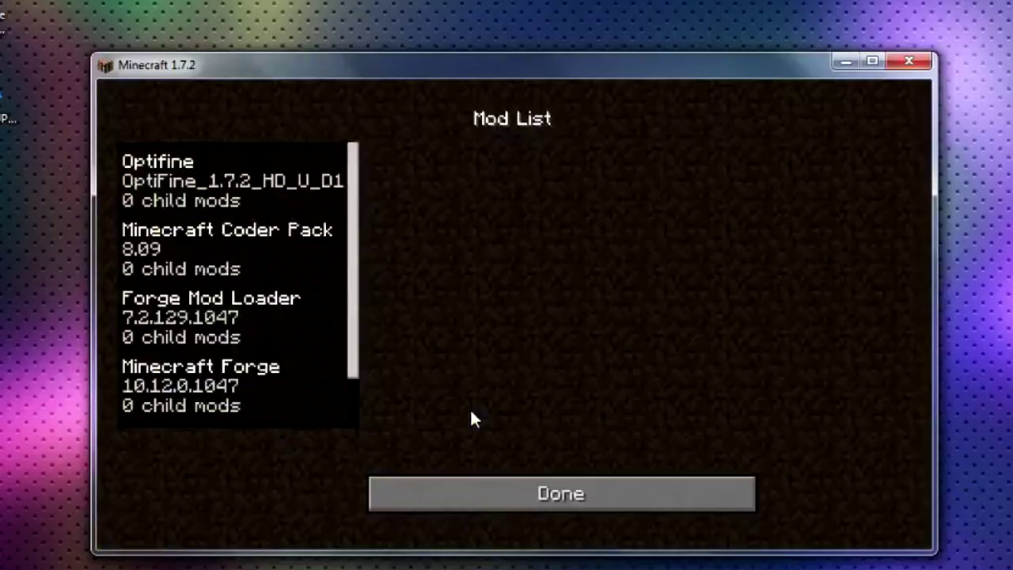
scroll(354, 212, down, 3)
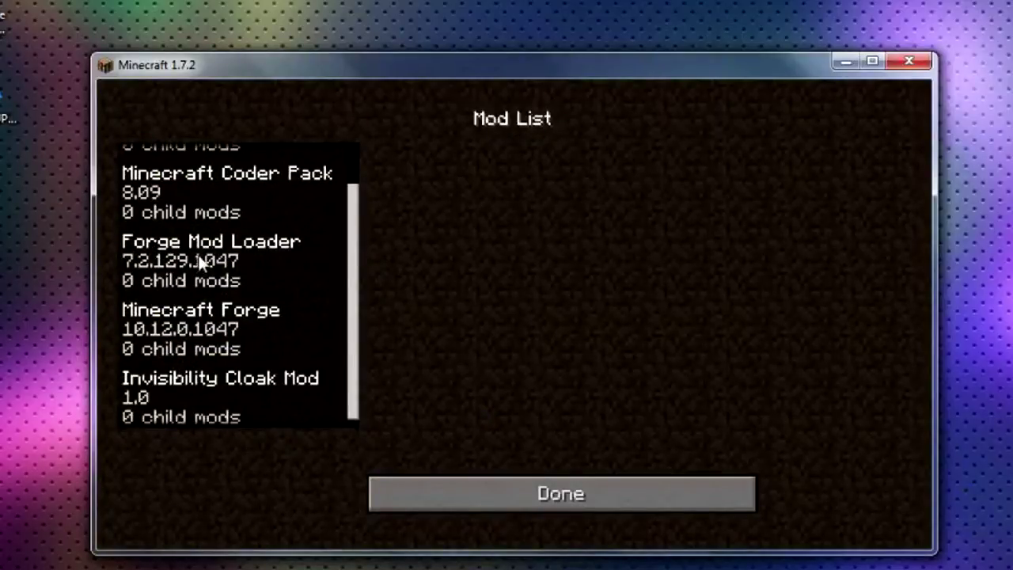
scroll(358, 328, up, 3)
click(479, 490)
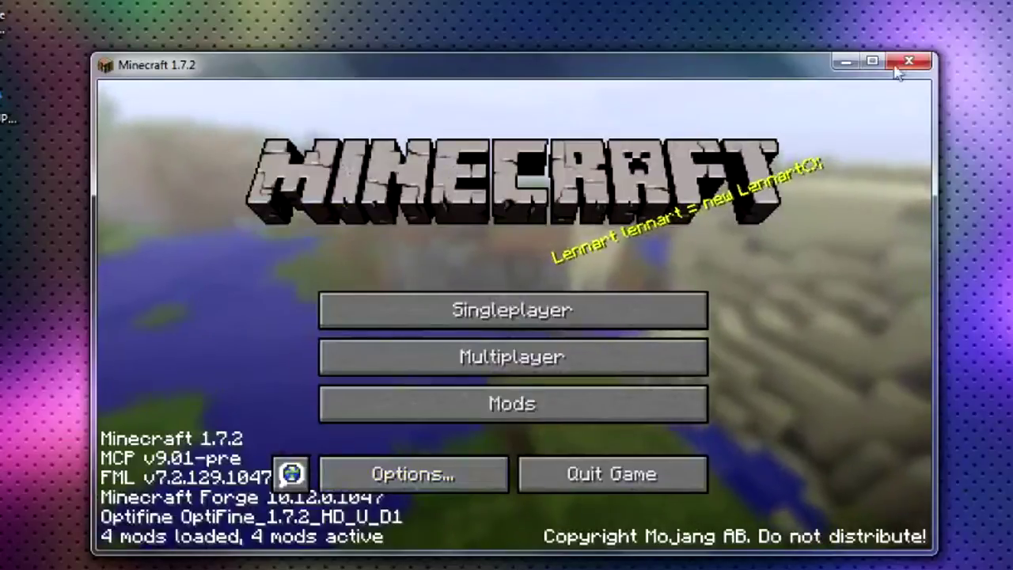
click(909, 62)
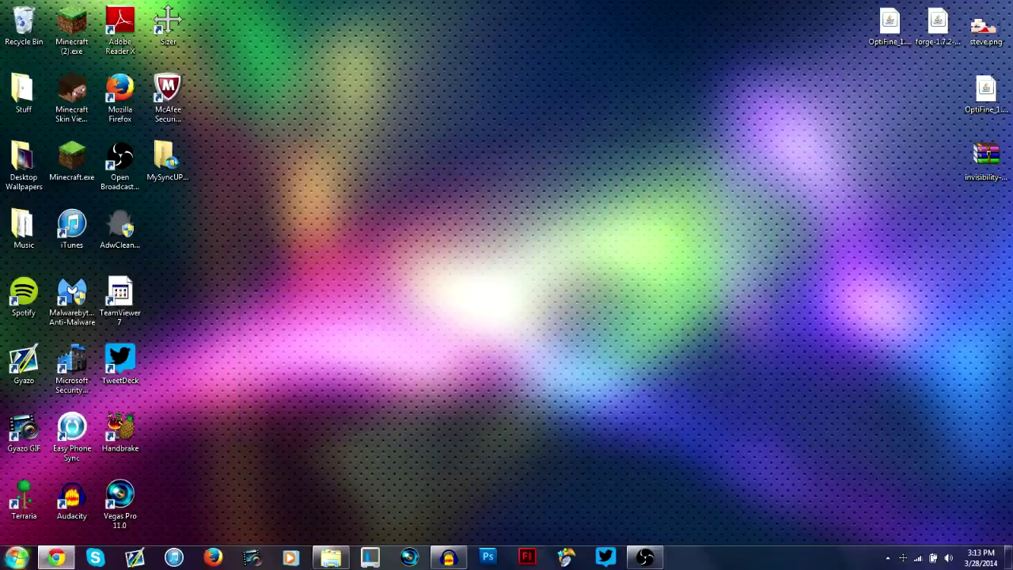
Step: In Chrome, download OptiFine 1.7.2 HD D1 from the Minecraft 1.7.2 section of the OptiFine downloads page
click(45, 558)
click(188, 8)
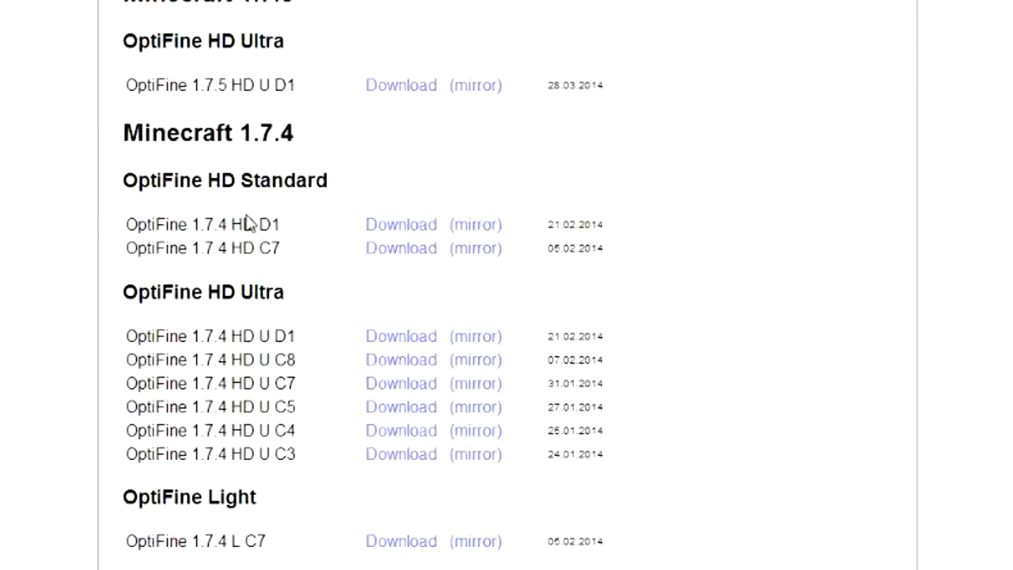
scroll(63, 287, down, 5)
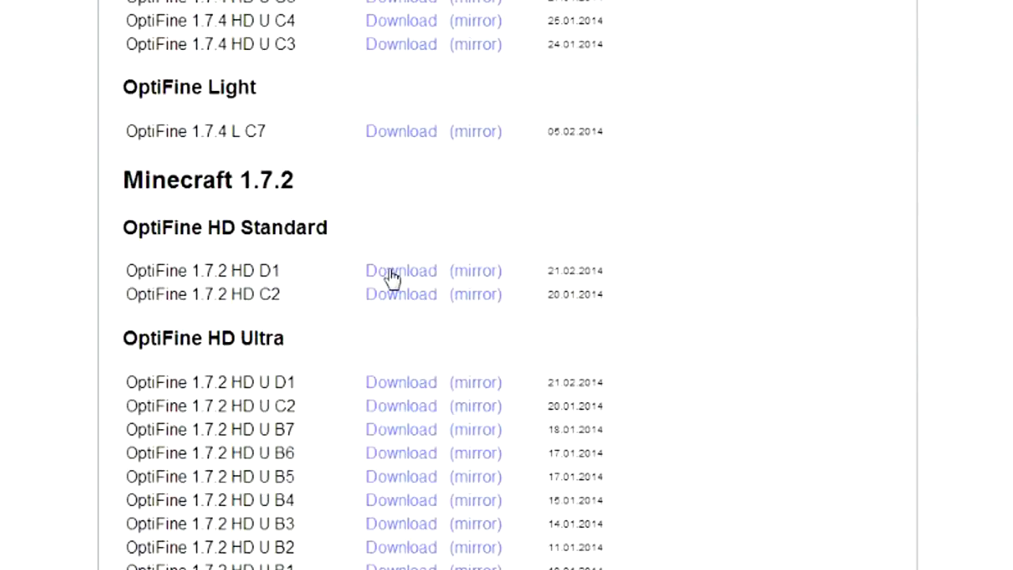
click(392, 274)
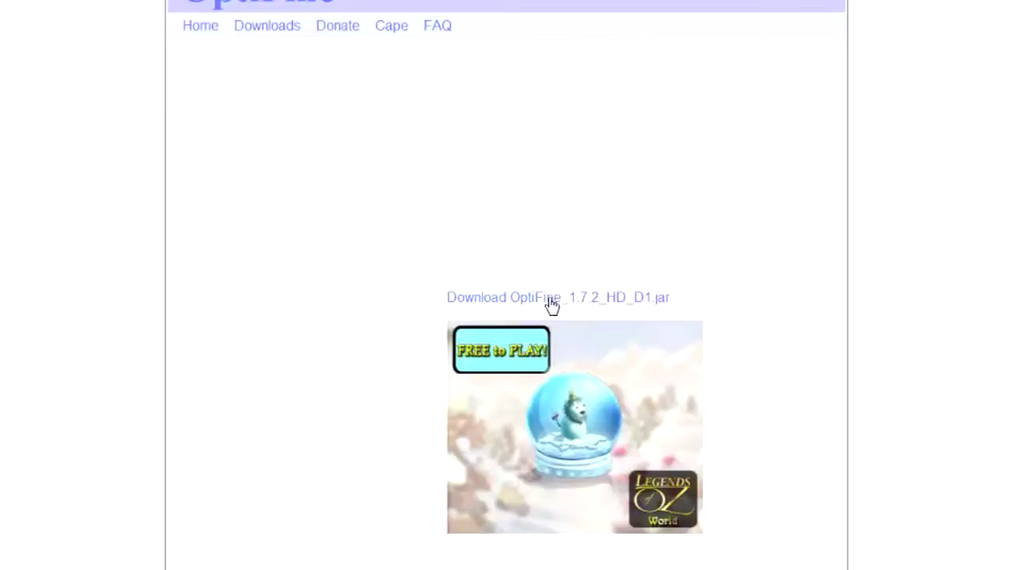
click(547, 299)
click(439, 542)
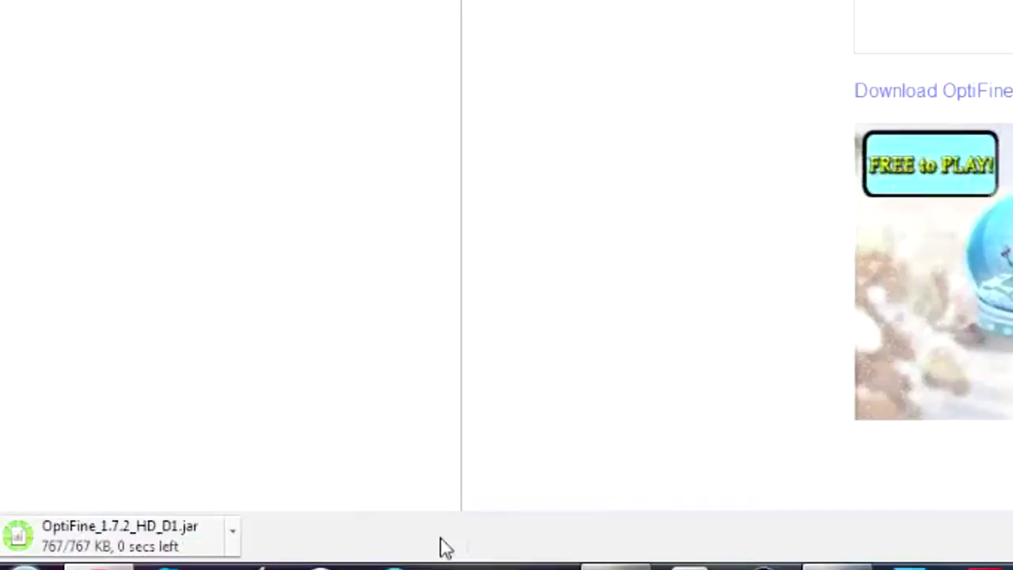
Step: Show the downloaded OptiFine_1.7.2_HD_D1.jar in its folder and move it to the desktop
click(233, 537)
click(328, 470)
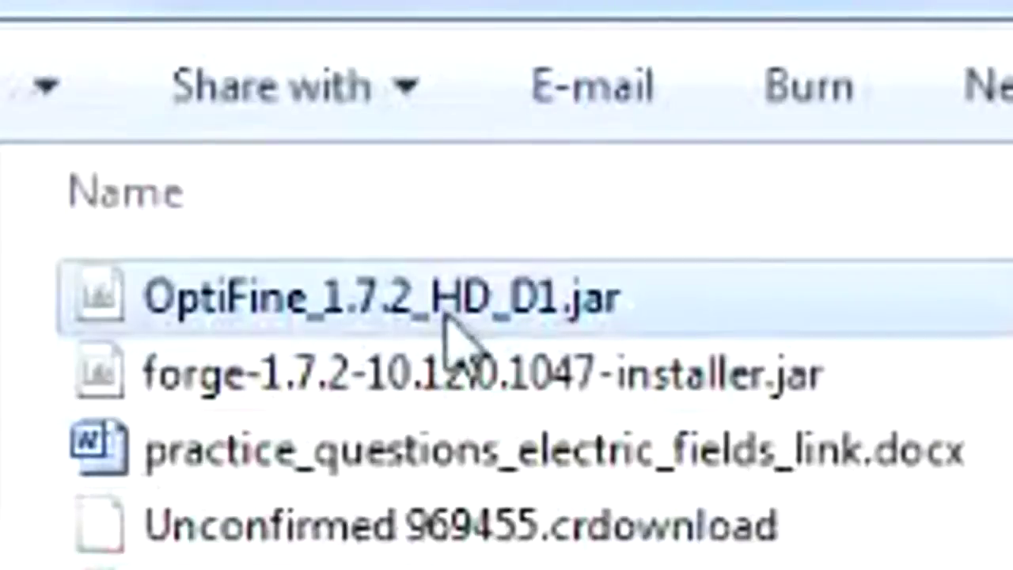
drag(463, 301, 583, 380)
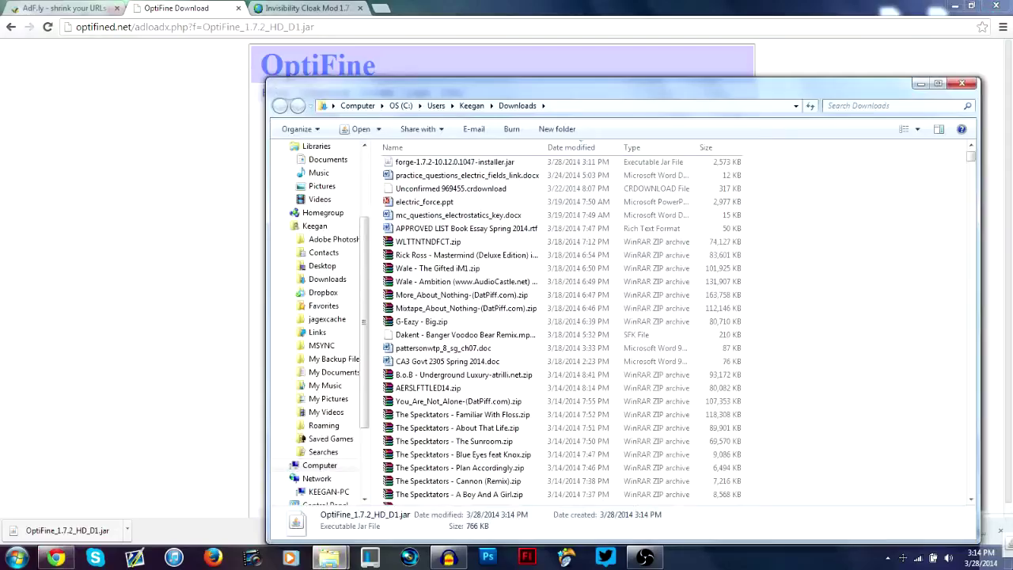
drag(1005, 554, 775, 173)
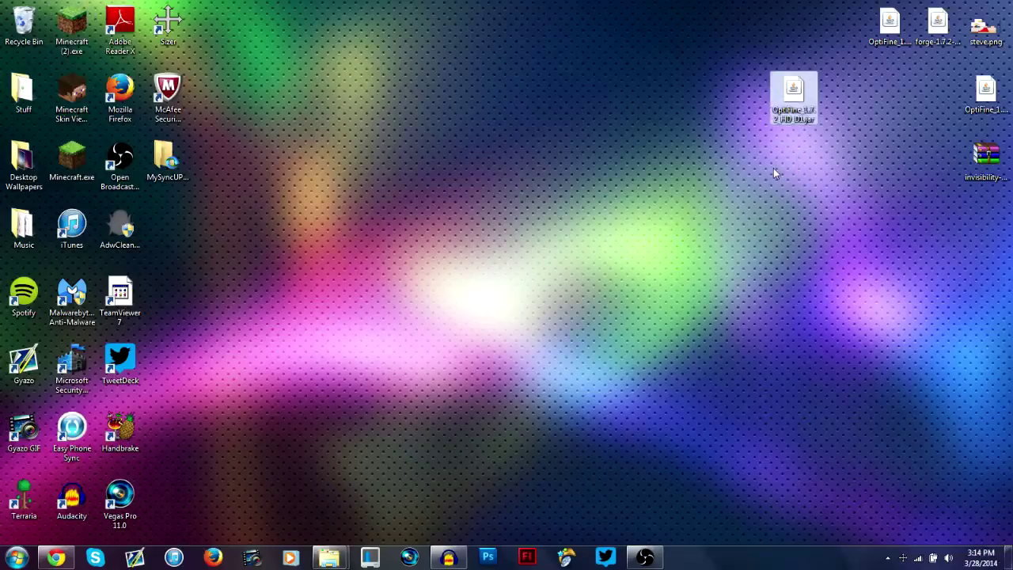
Step: Return to Chrome and download the Invisibility Cloak Mod 1.7.2 from its Planet Minecraft page
click(56, 557)
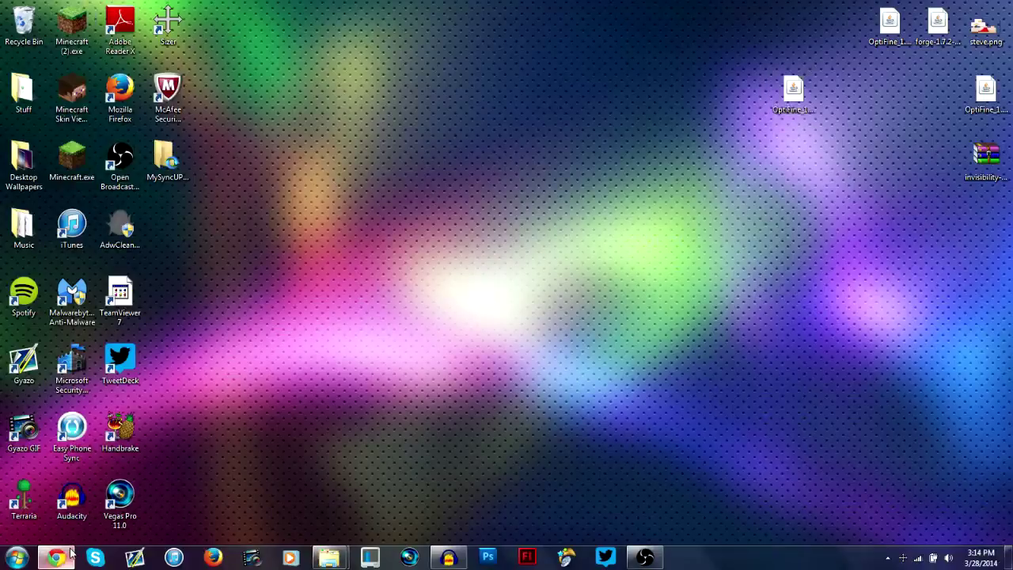
key(ctrl+Tab)
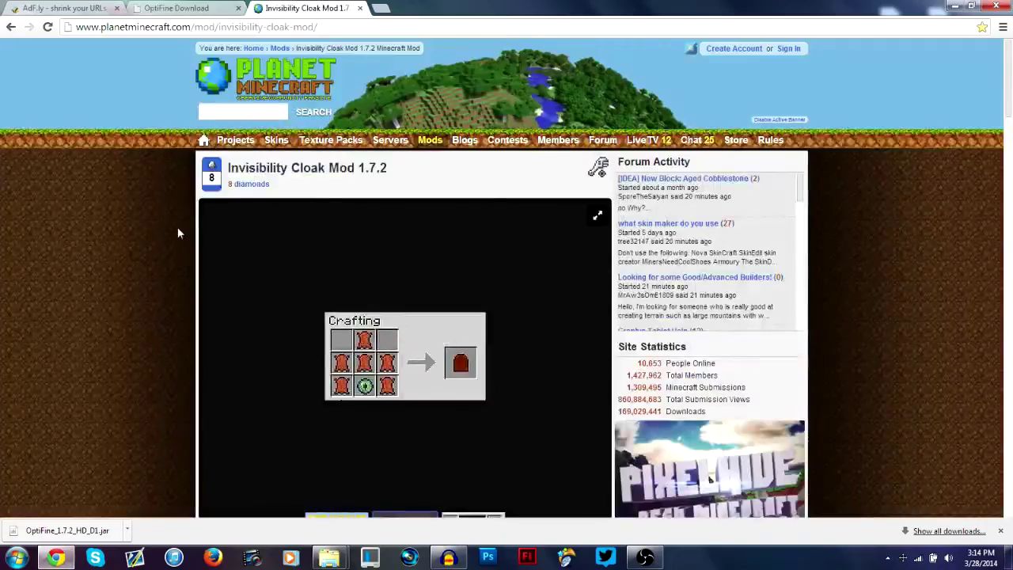
scroll(177, 226, down, 4)
click(532, 324)
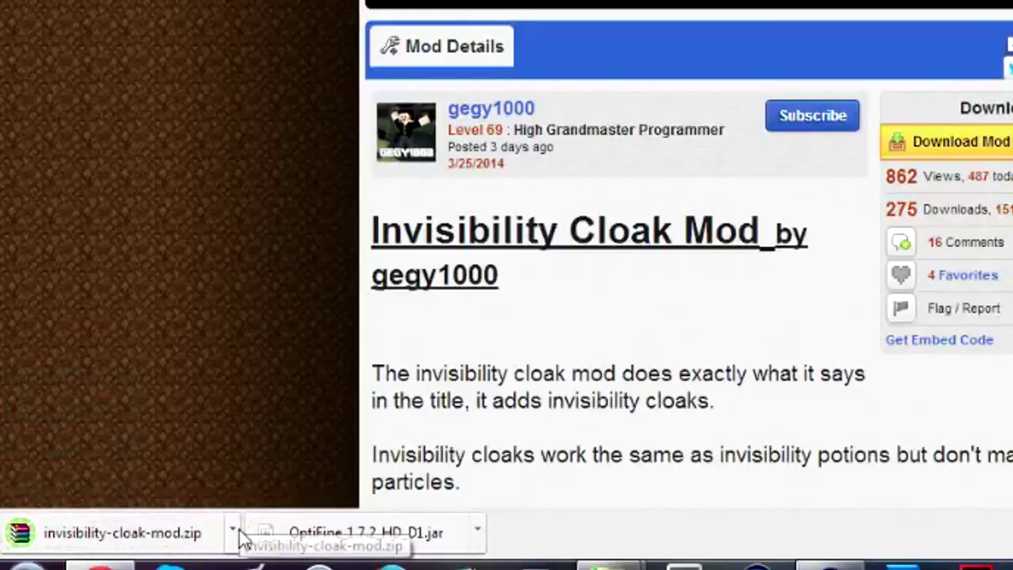
Step: Move the downloaded invisibility-cloak-mod.zip to the desktop, answer the name conflict with Don't move, and place the desktop copy below the new OptiFine file
click(233, 532)
click(282, 465)
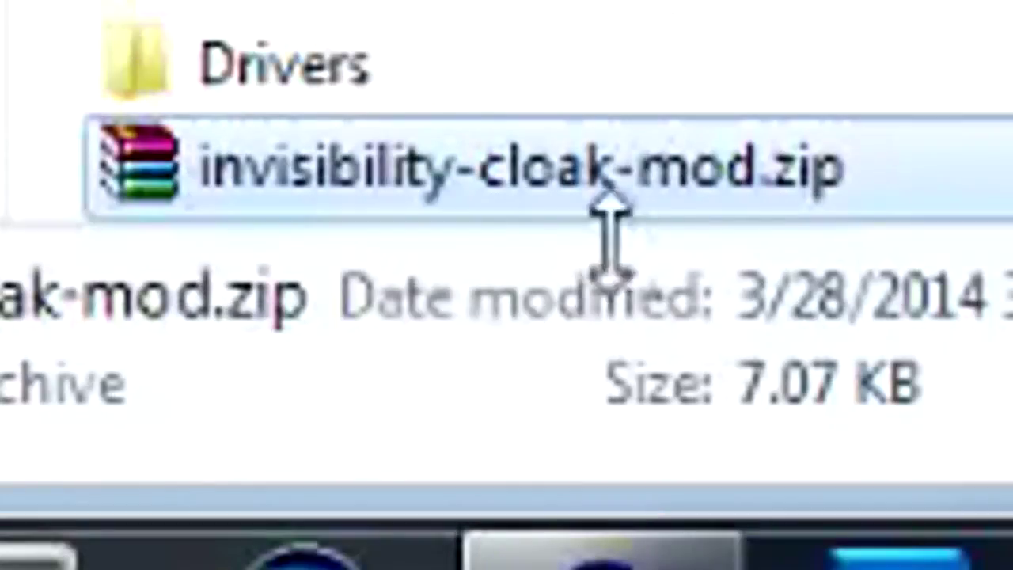
drag(554, 214, 756, 218)
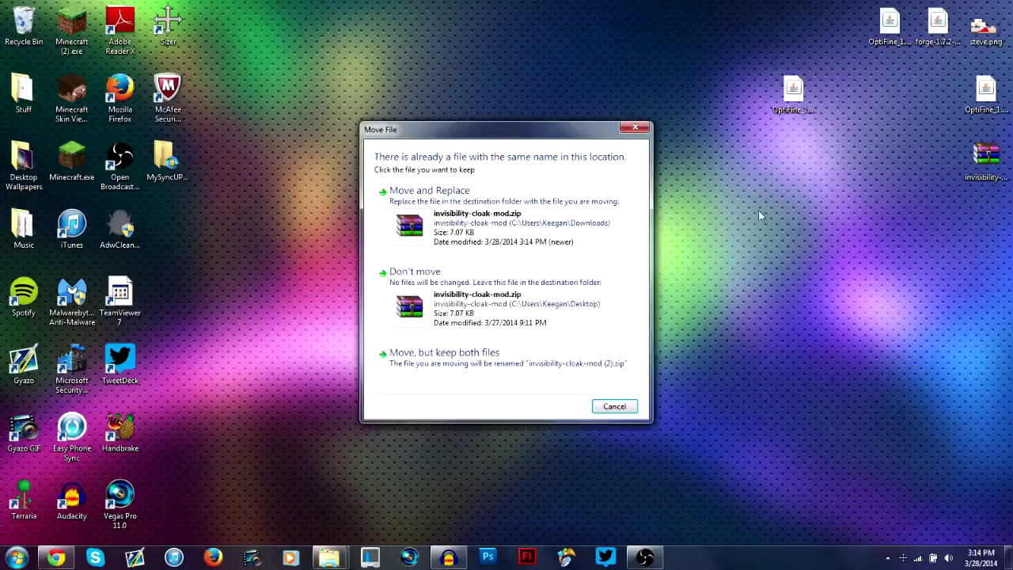
click(441, 302)
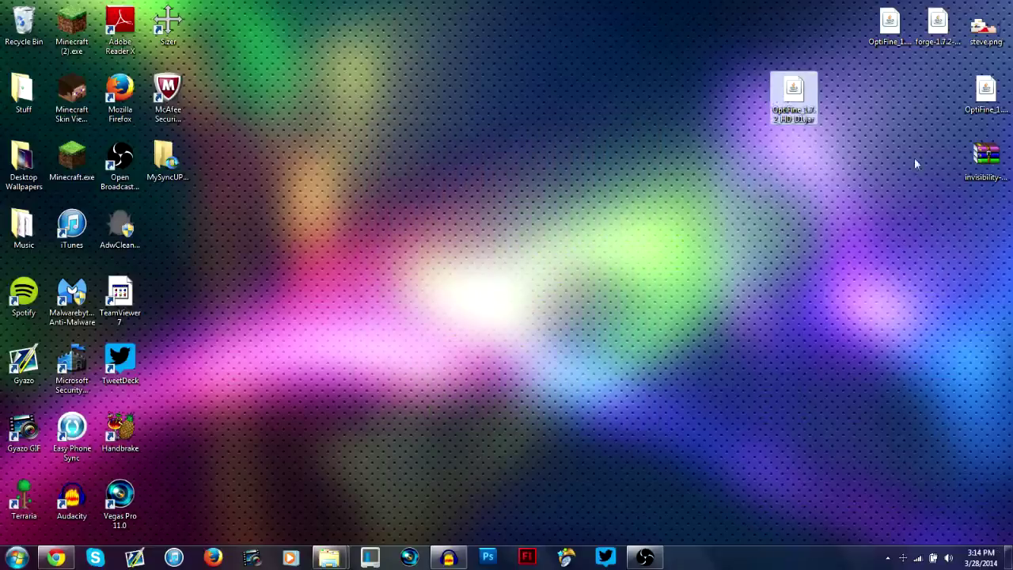
drag(982, 158, 793, 168)
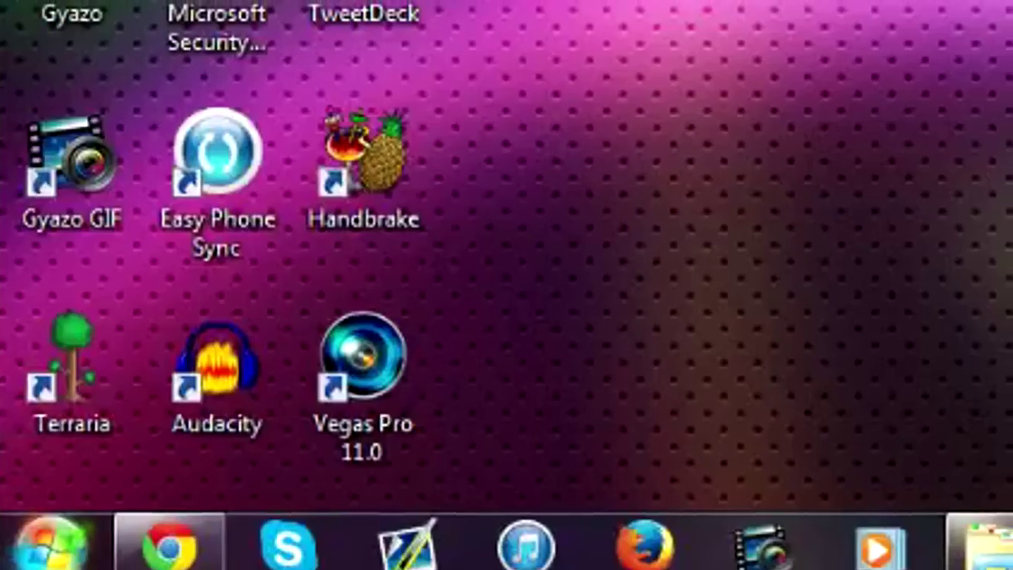
Step: Go to the %appdata% Roaming folder and open the mods folder inside .minecraft
click(16, 557)
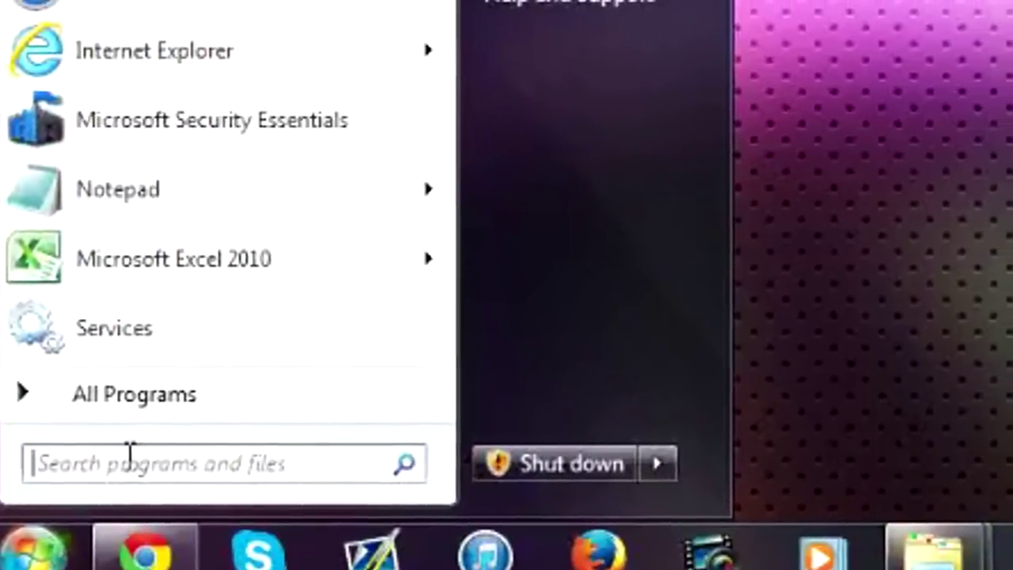
text(%appda)
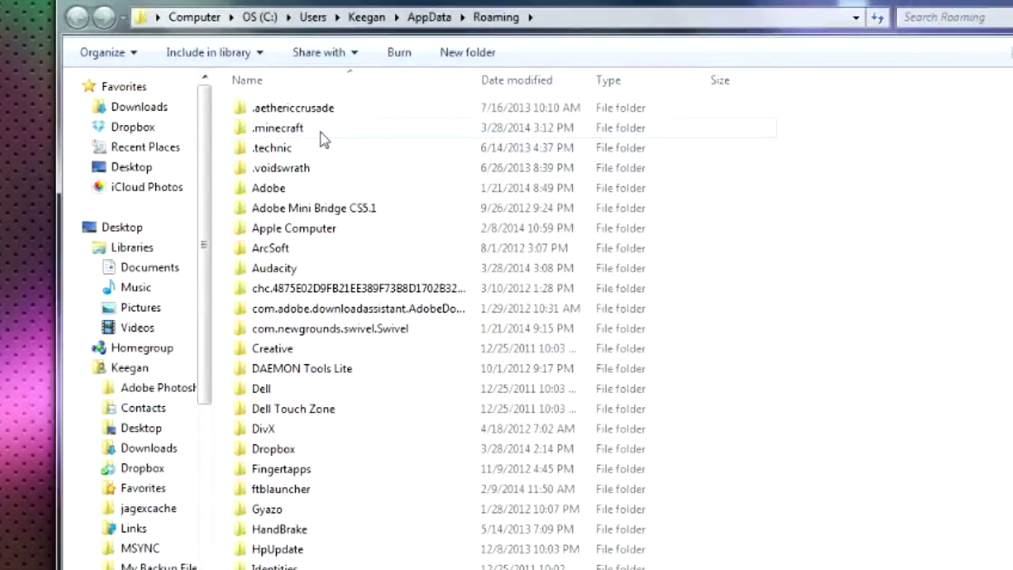
double_click(314, 134)
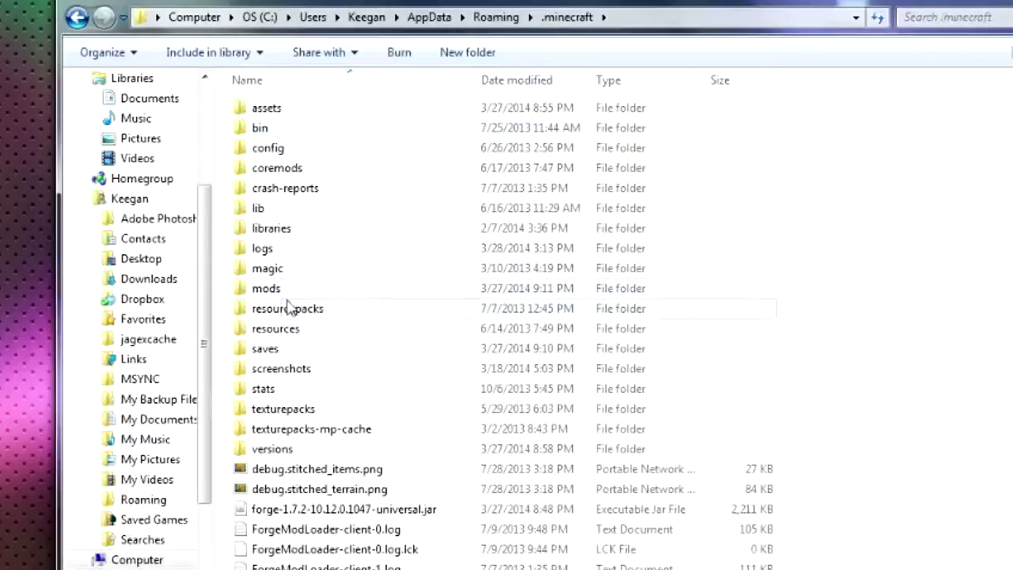
mouse_move(287, 296)
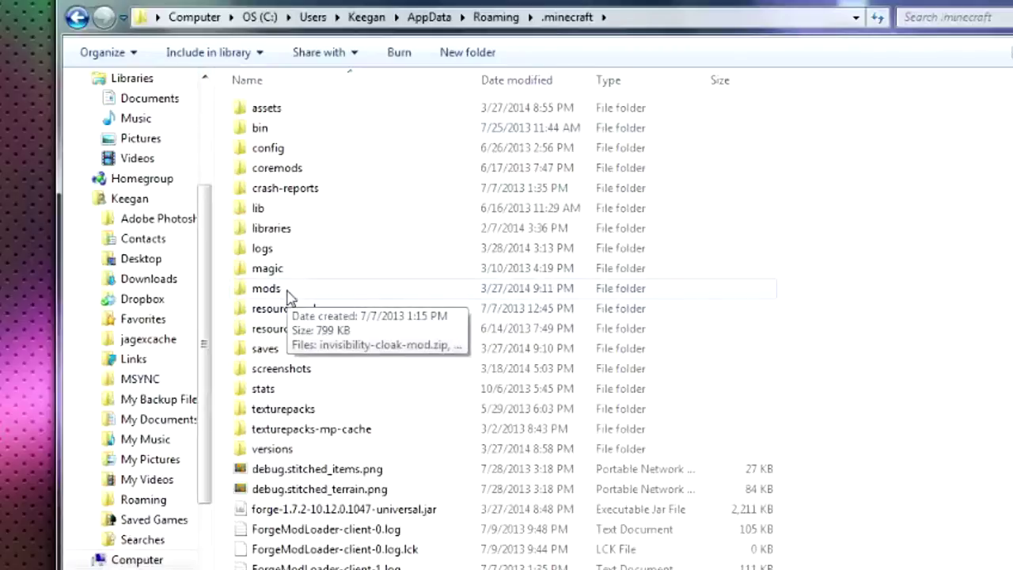
double_click(288, 292)
Step: Move OptiFine_1.7.2_HD_D1.jar and invisibility-cloak-mod.zip from the desktop into the .minecraft mods folder
drag(634, 118, 620, 118)
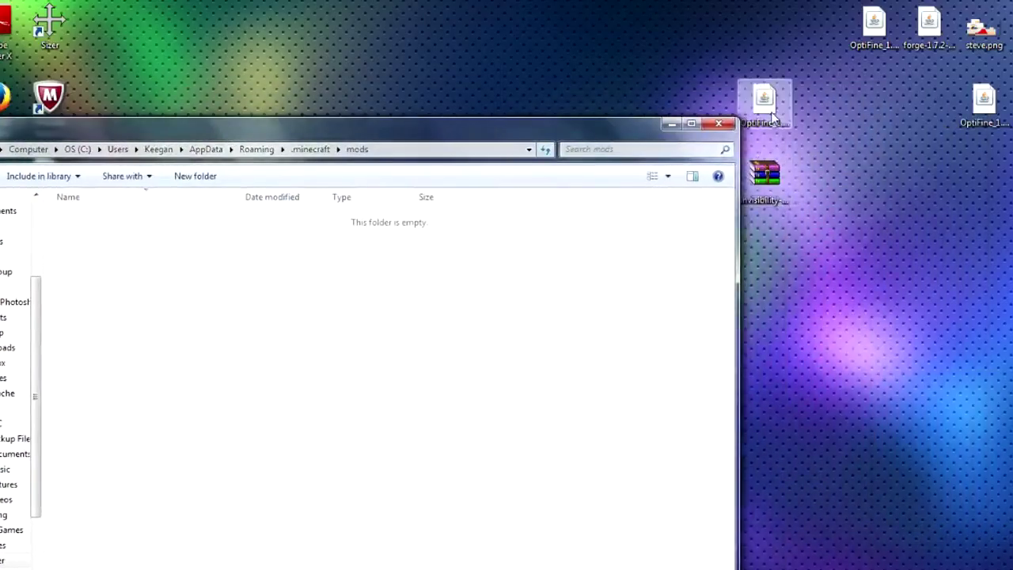
click(774, 115)
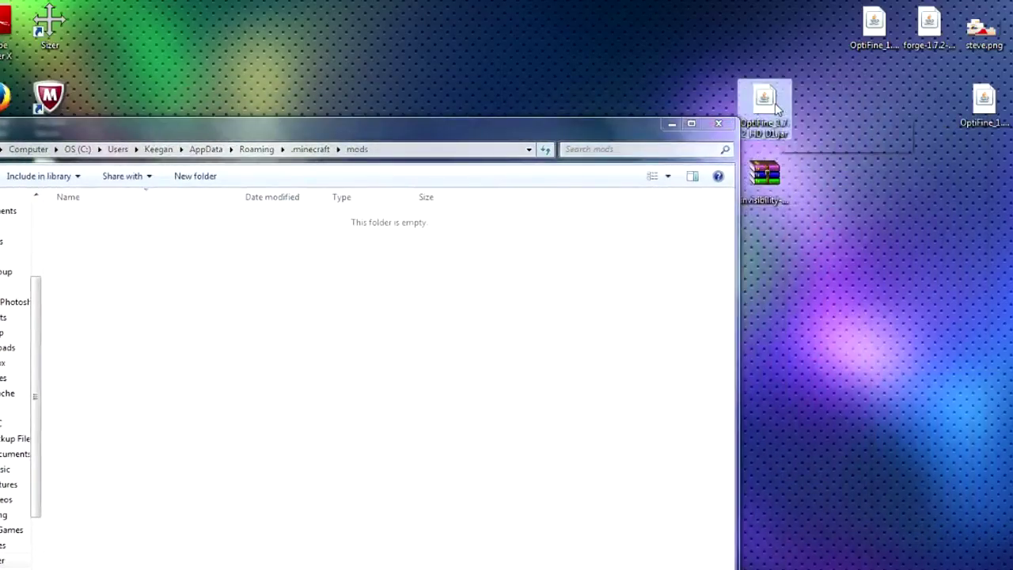
mouse_move(775, 109)
drag(776, 110, 158, 317)
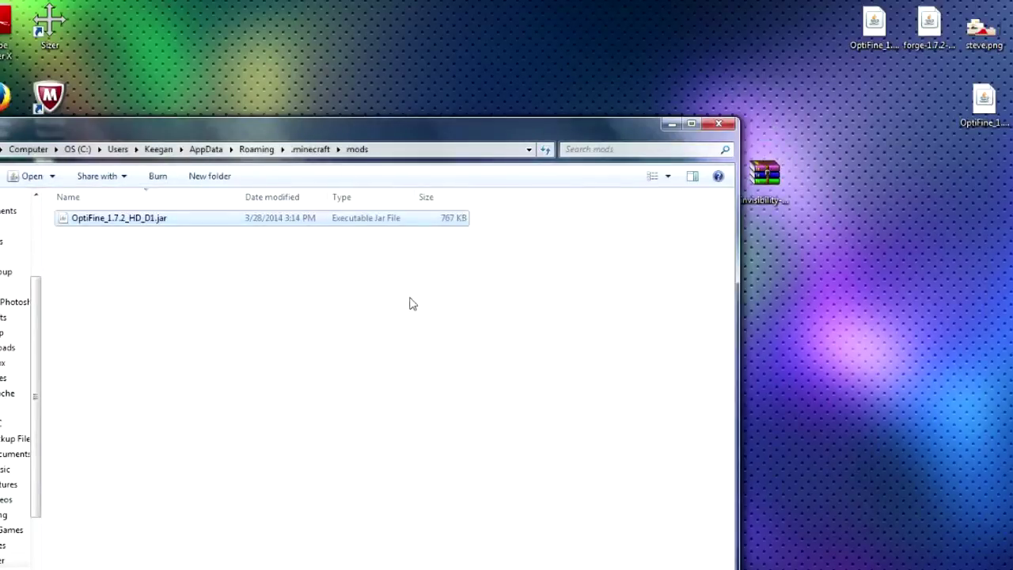
drag(766, 178, 133, 280)
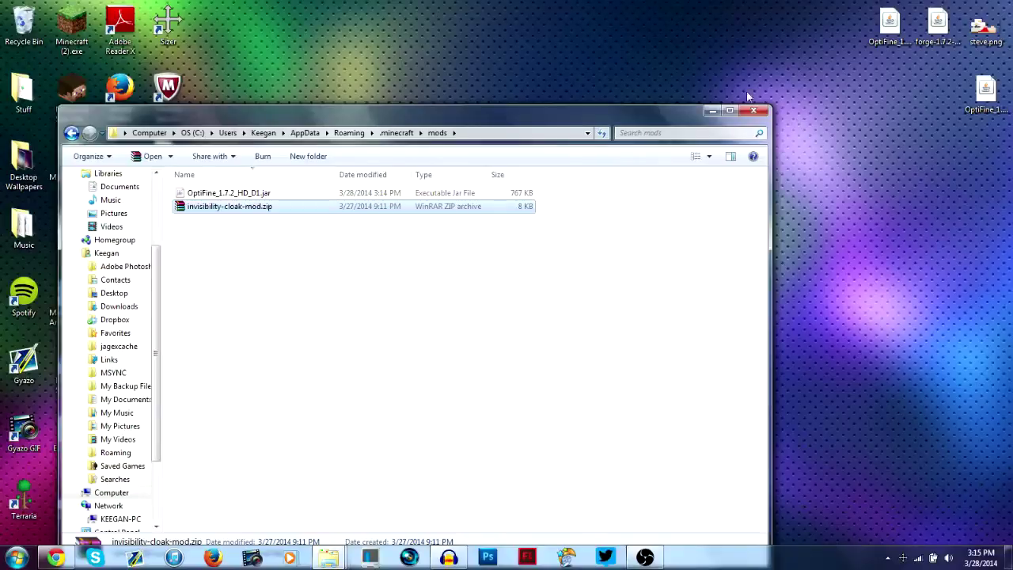
Step: Minimize the mods folder, launch Minecraft from the Minecraft (2).exe desktop icon, and check the Mod List for OptiFine and the Invisibility Cloak Mod
click(719, 123)
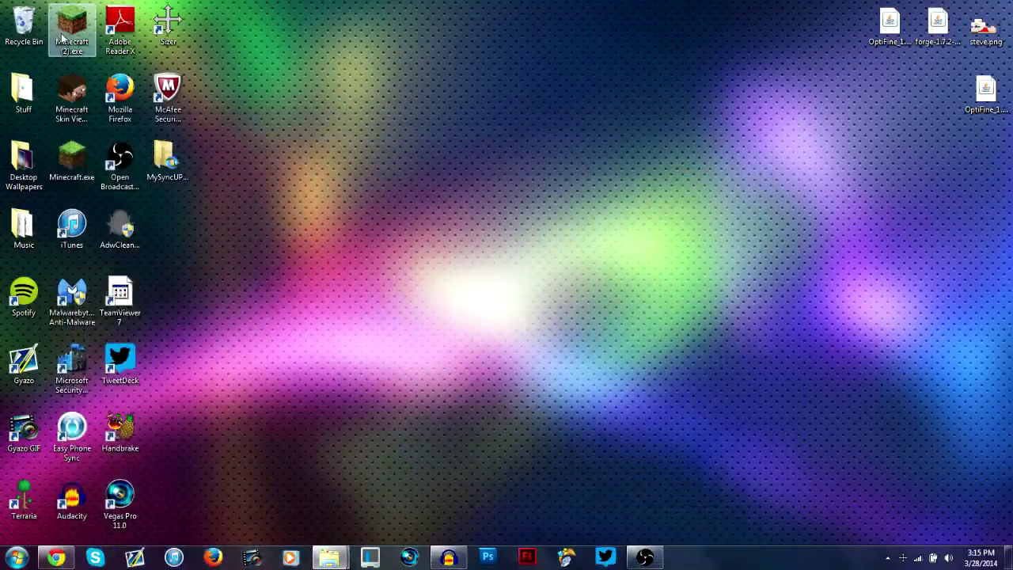
double_click(64, 35)
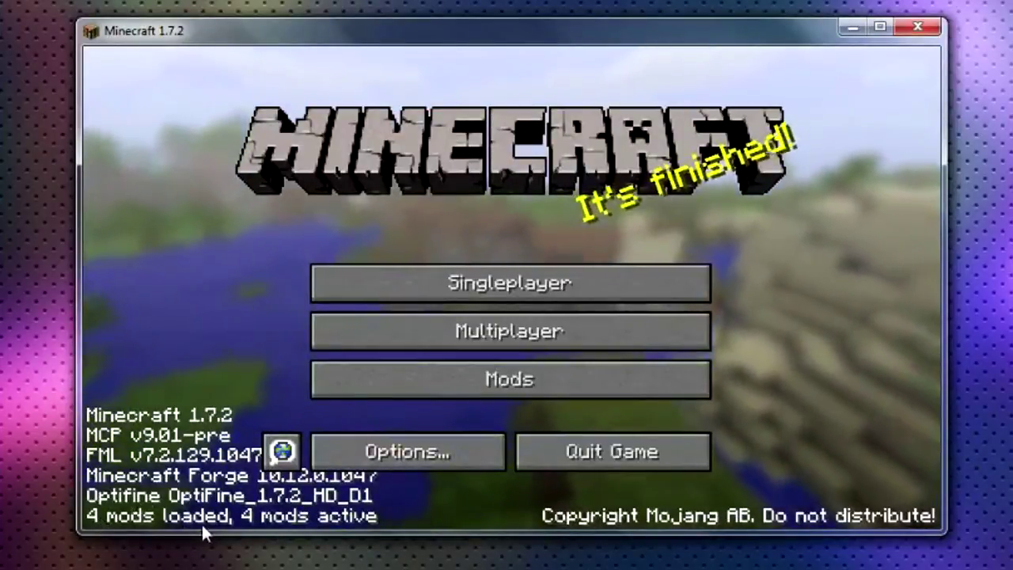
click(428, 388)
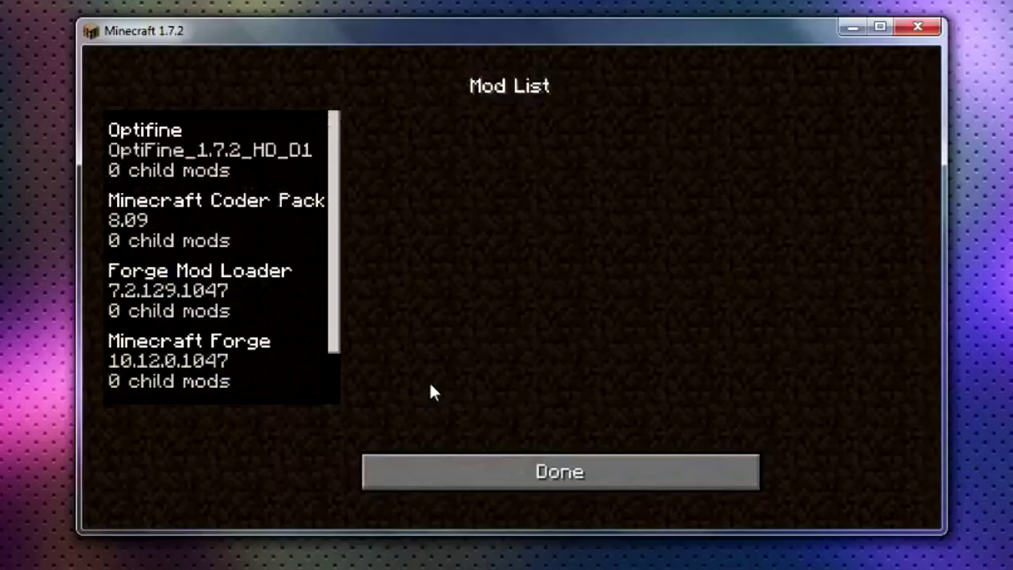
scroll(329, 238, down, 2)
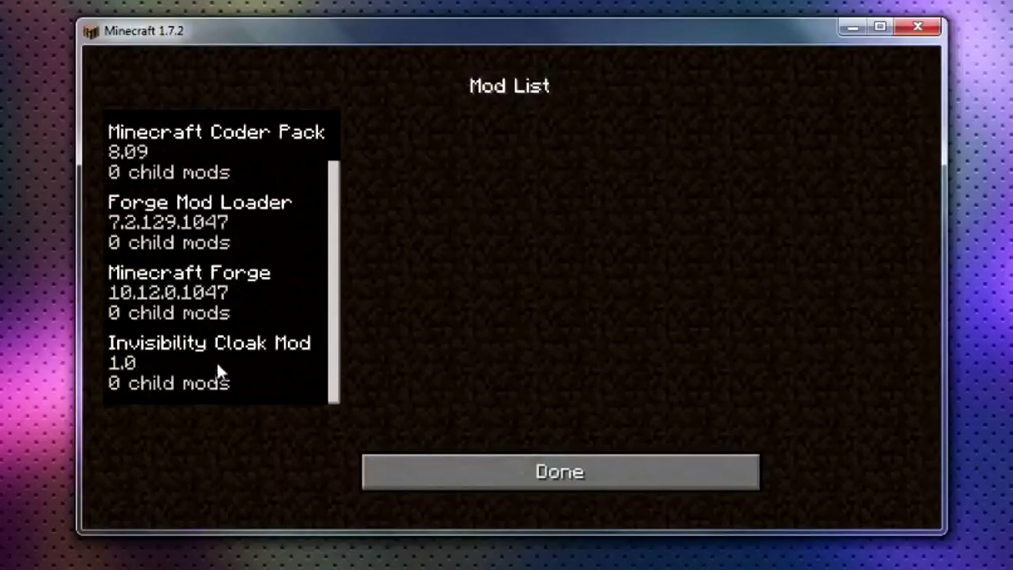
click(465, 465)
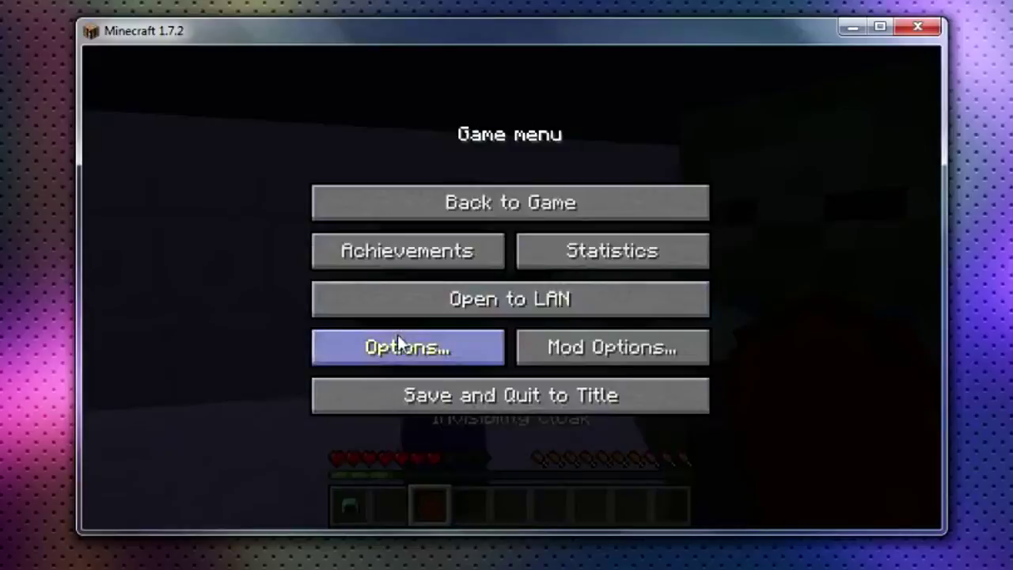
Step: Examine the Video Settings in the in-game options for the OptiFine additions, then save and quit the world to the title screen
click(398, 335)
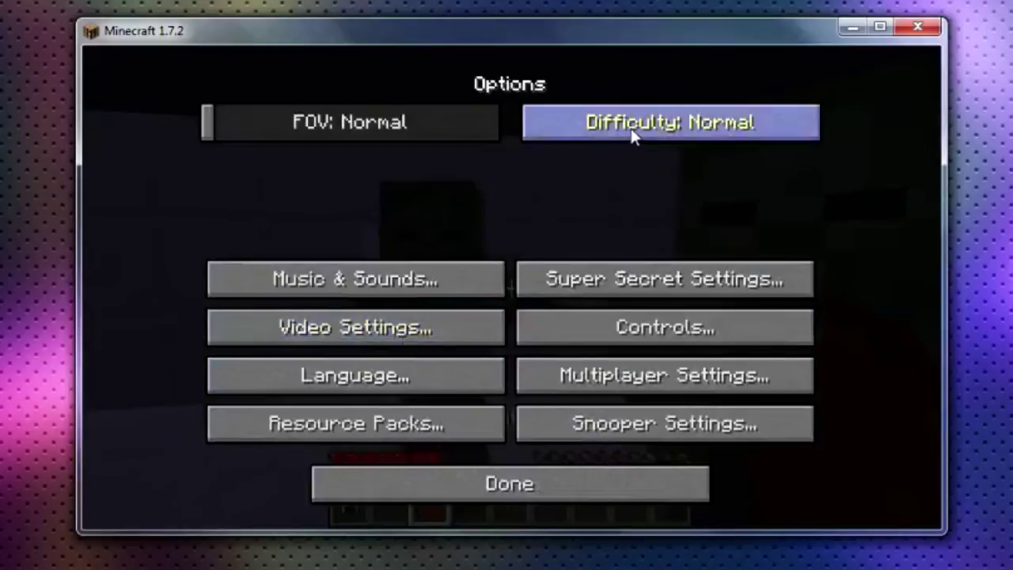
click(434, 324)
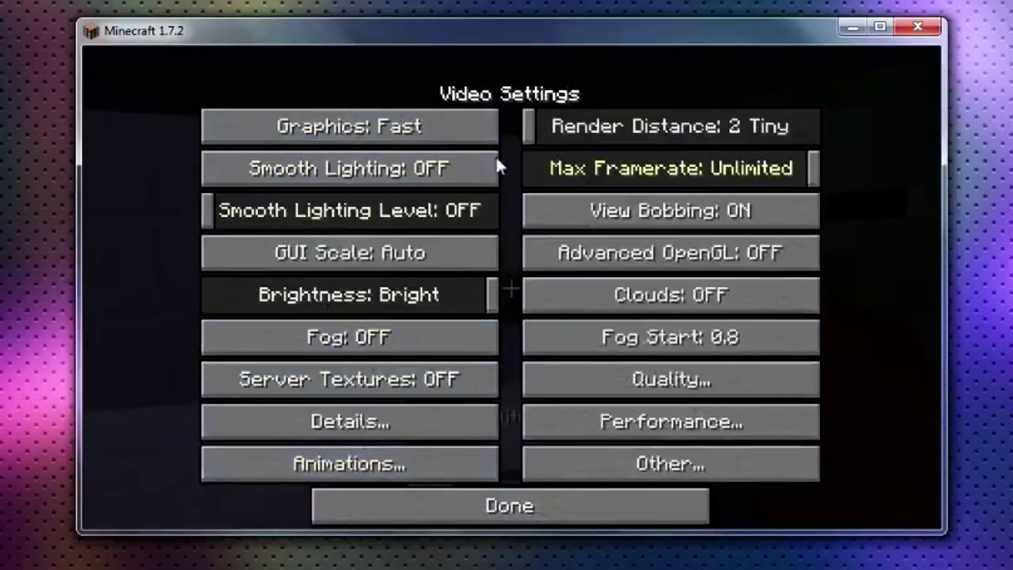
click(556, 506)
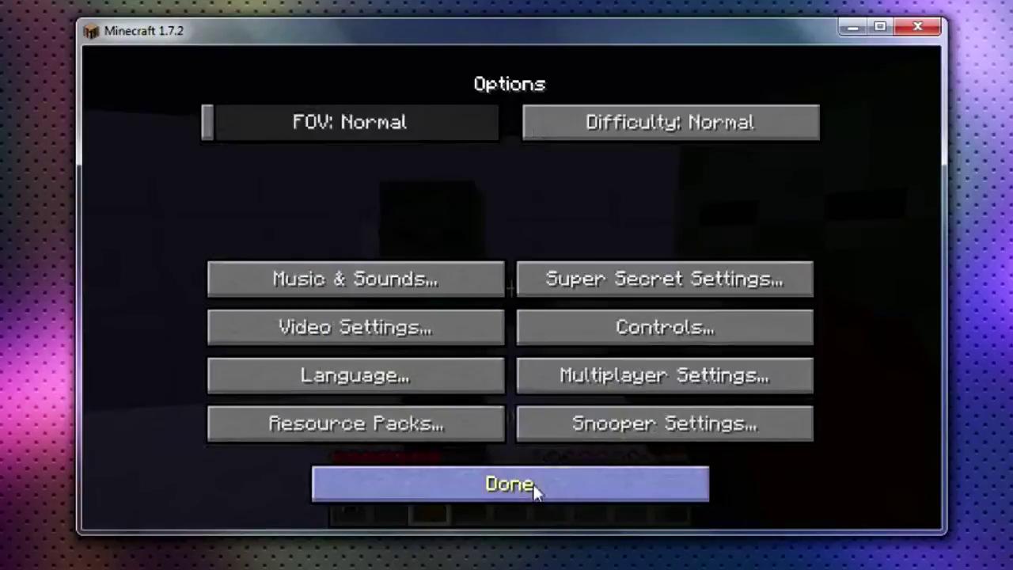
click(533, 489)
click(464, 396)
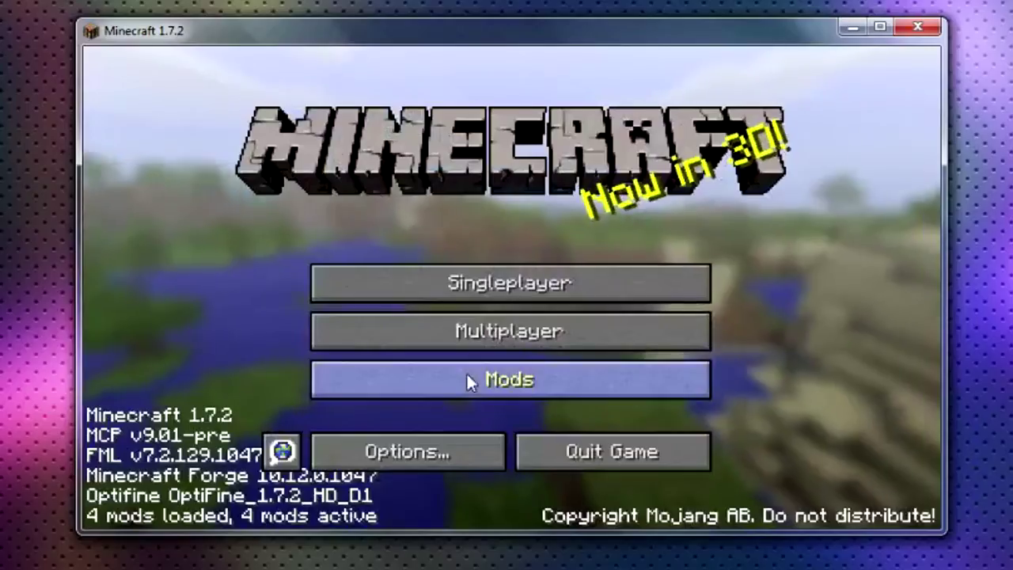